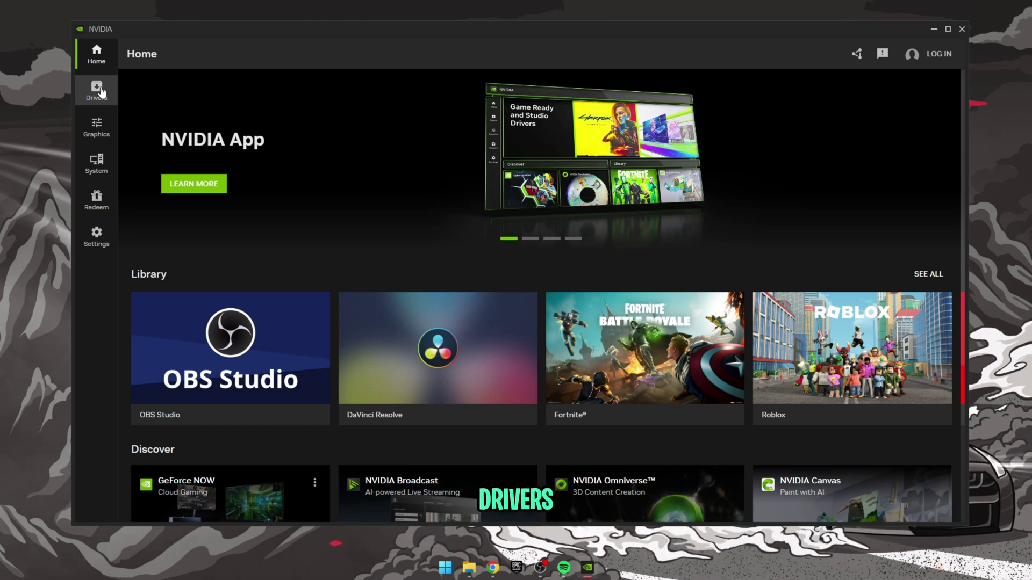
- Open the Drivers page in NVIDIA App to check for graphics driver updates
click(101, 92)
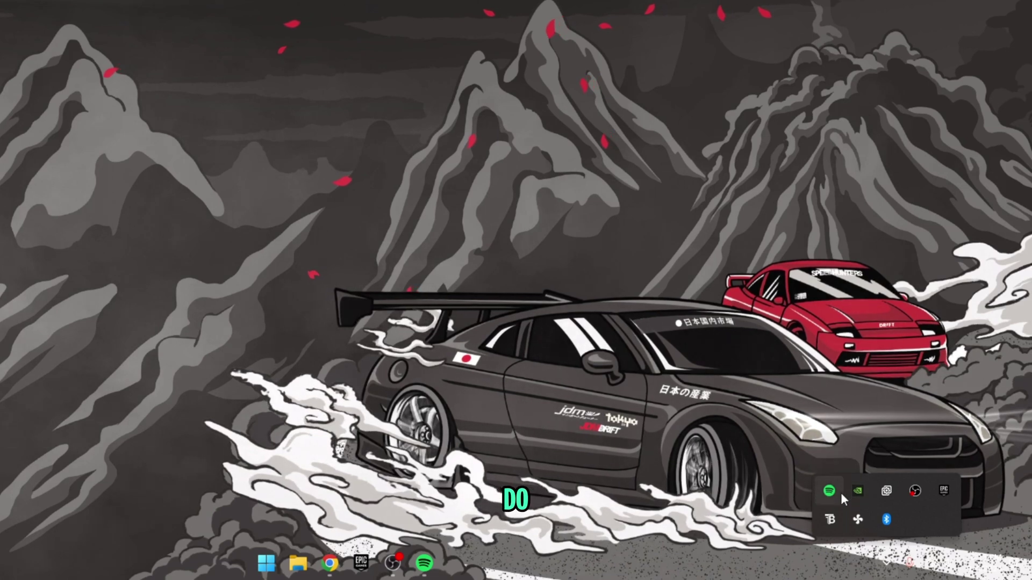
- Bring up the Spotify tray icon's menu to exit the app
right_click(832, 489)
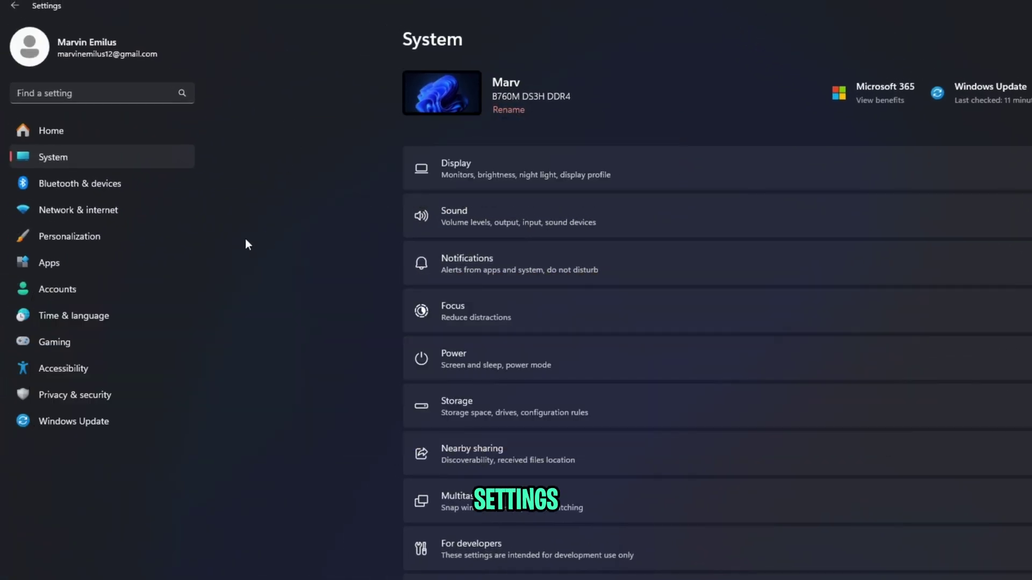
- Switch Spotify off in the Apps > Startup list
click(40, 263)
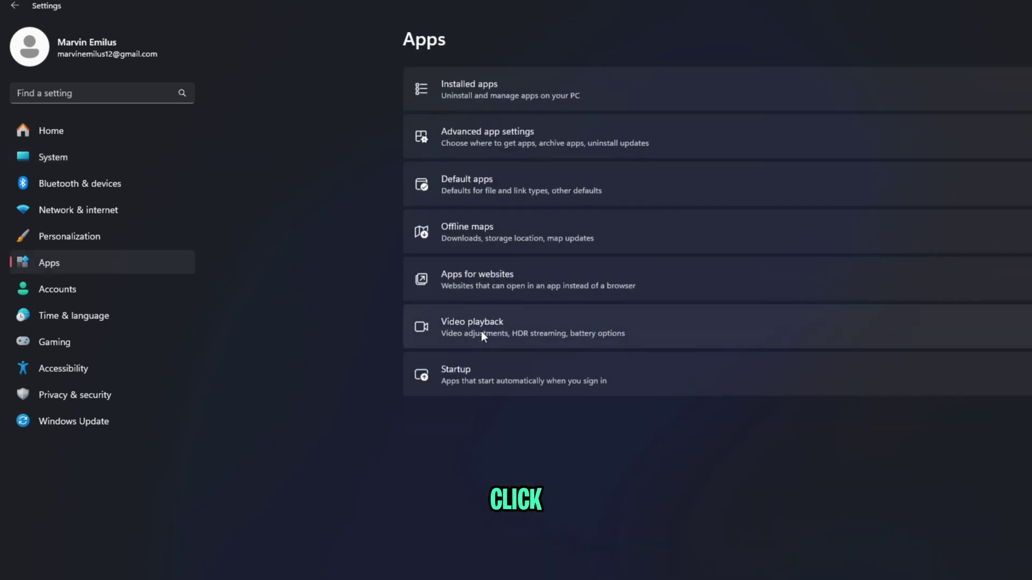
click(470, 372)
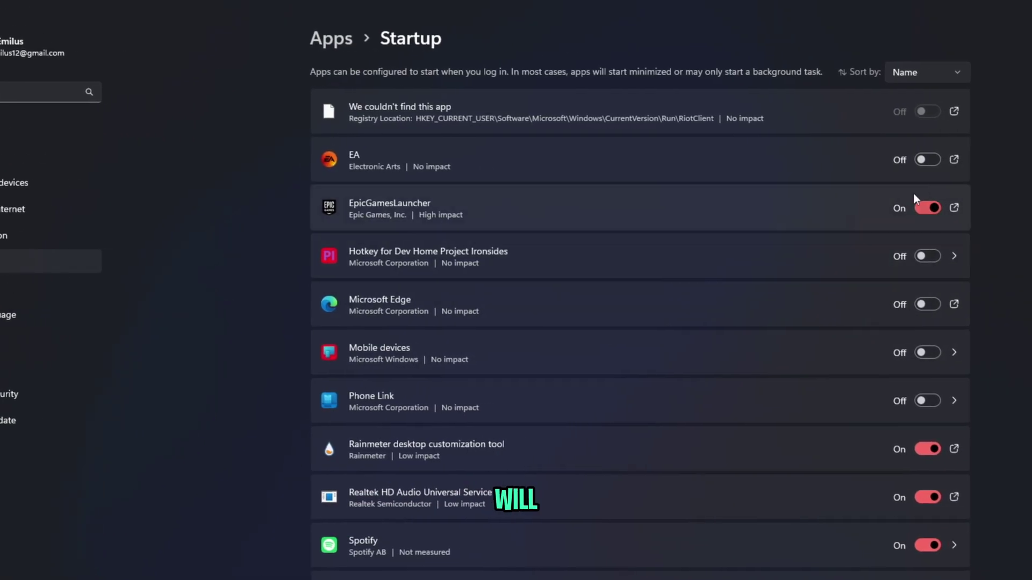
scroll(922, 189, down, 3)
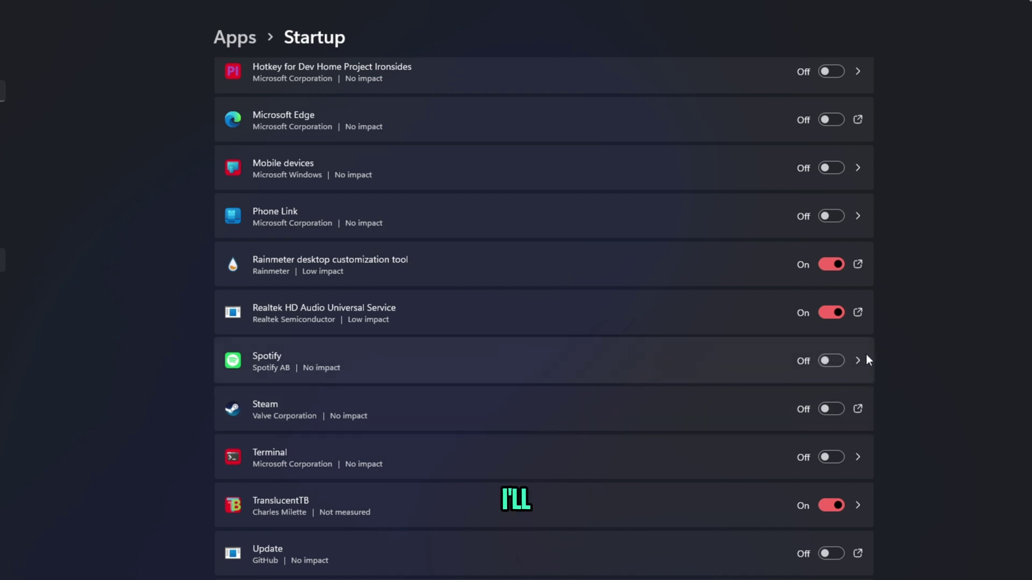
scroll(847, 360, down, 3)
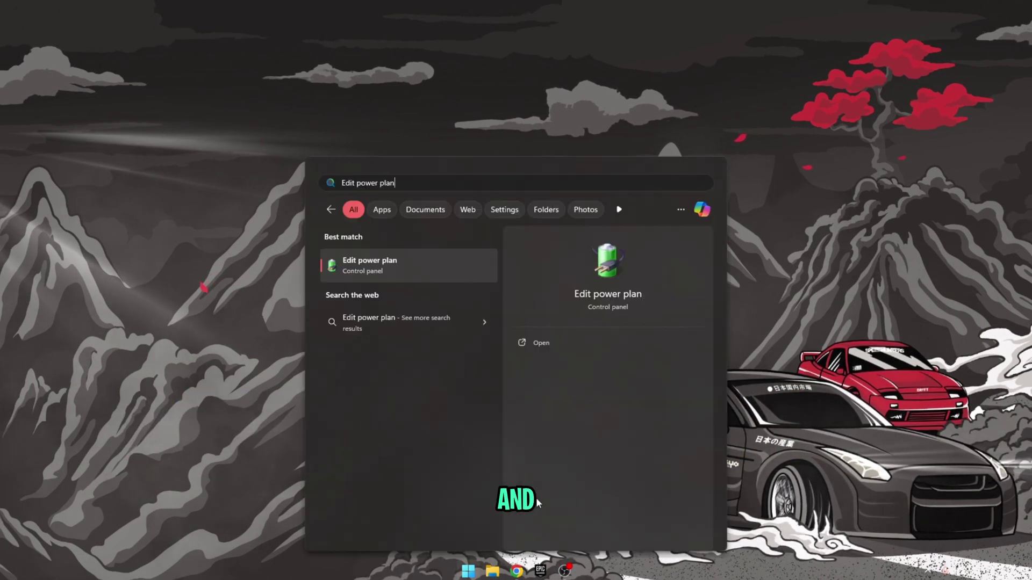
- Choose High performance in the advanced power settings and confirm with OK
key(Return)
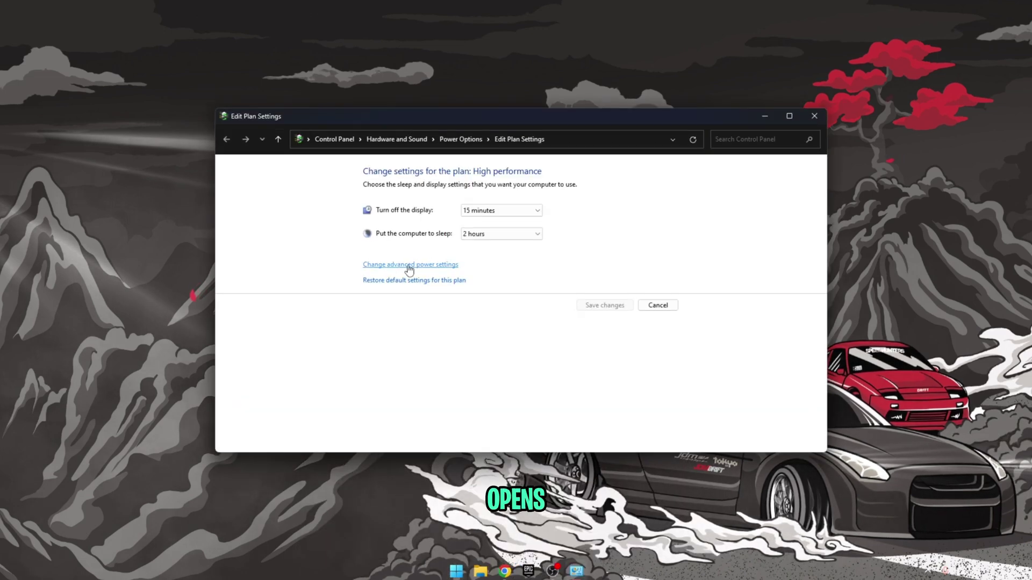
click(405, 264)
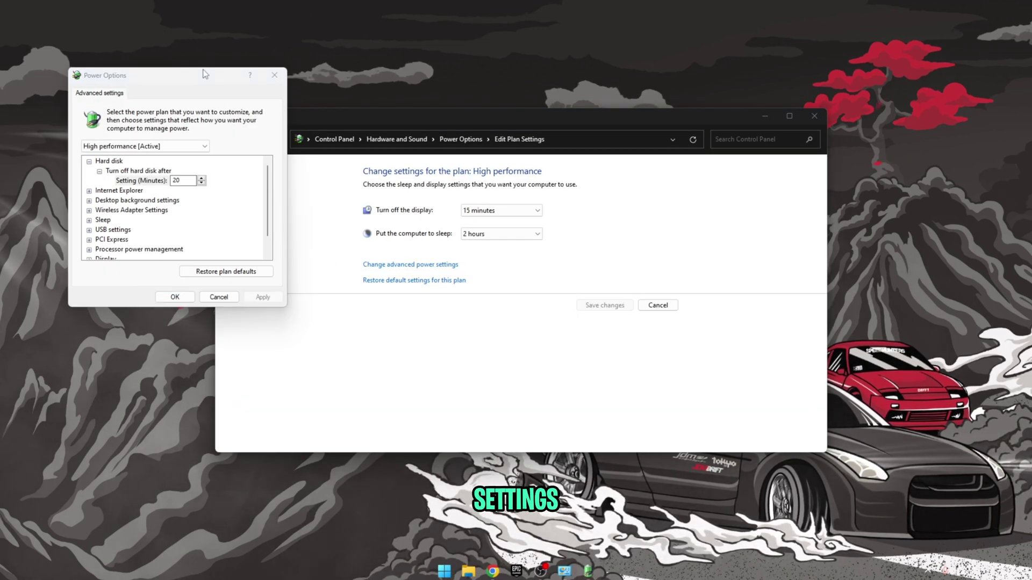
drag(196, 77, 454, 161)
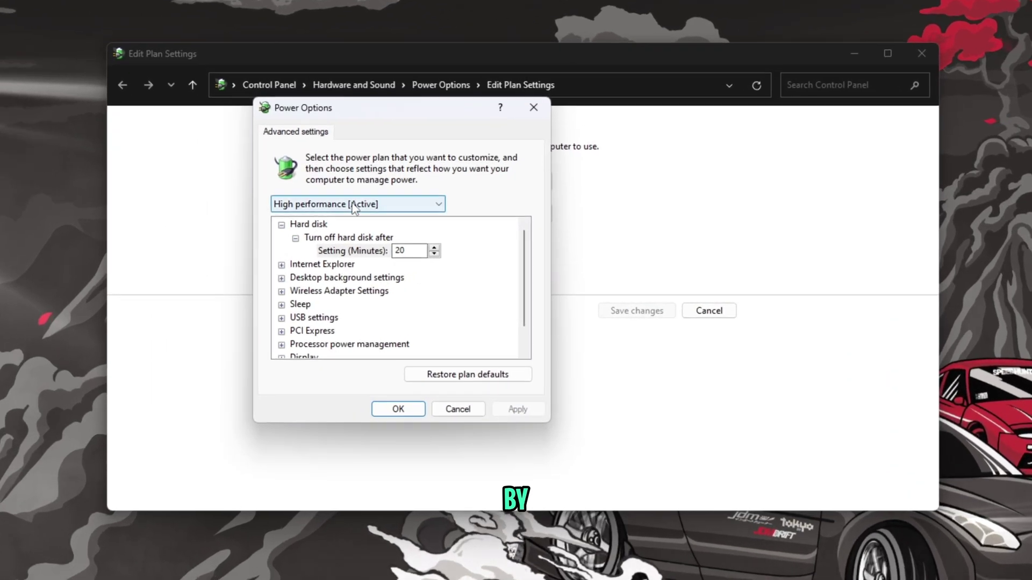
click(396, 230)
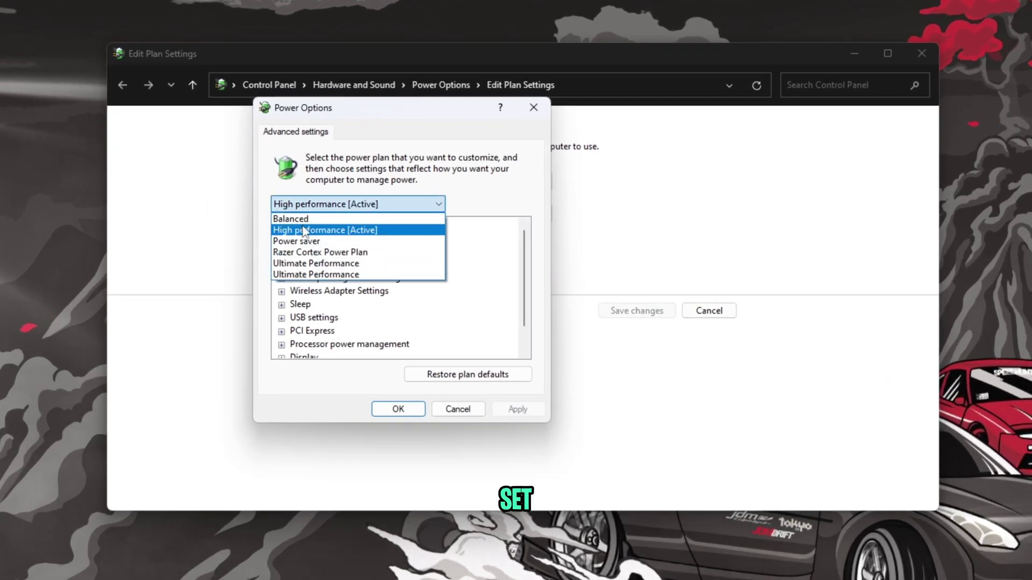
click(309, 233)
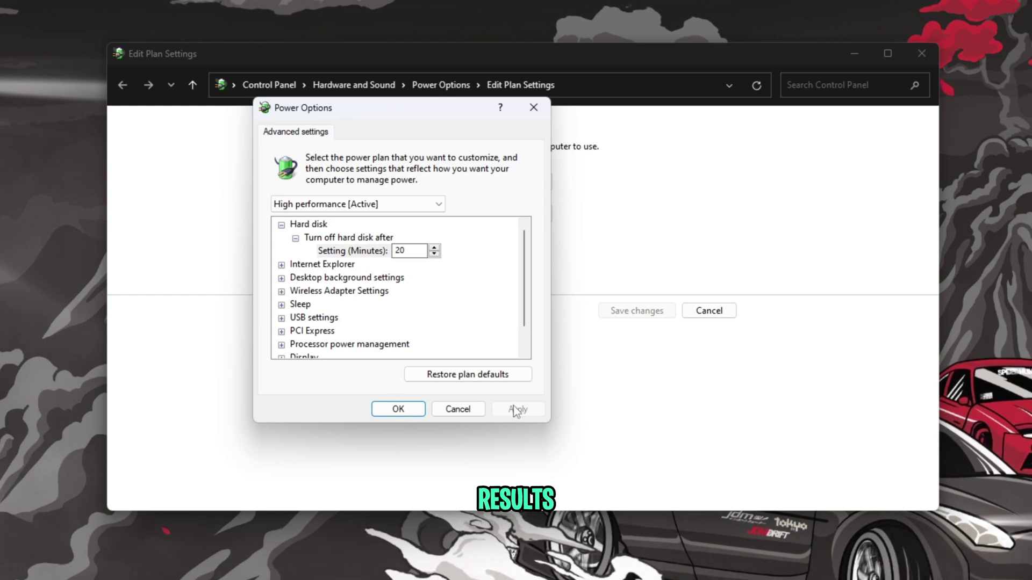
click(415, 408)
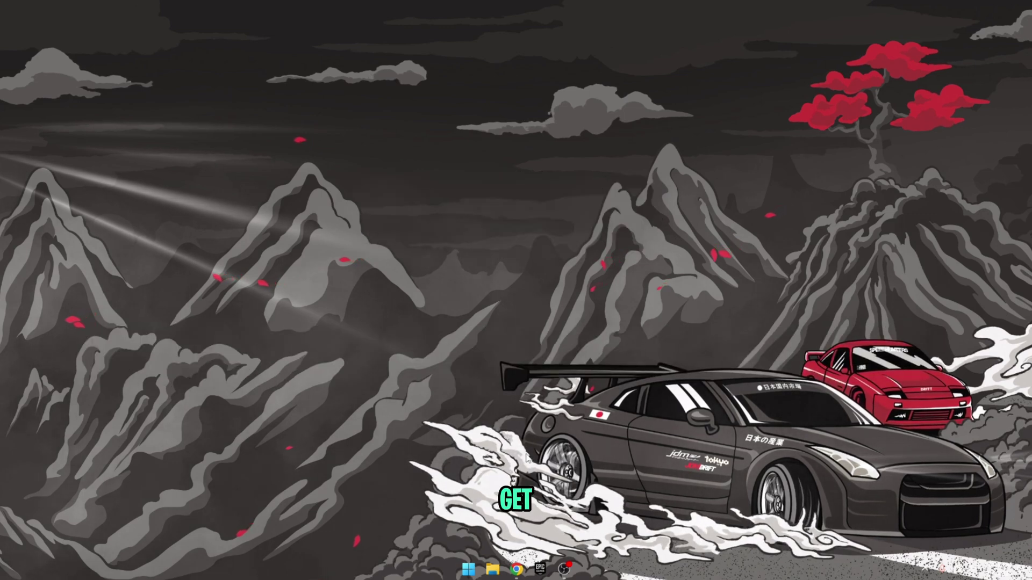
- Go to Settings > Gaming > Game Bar to turn off controller access to Game Bar
key(super)
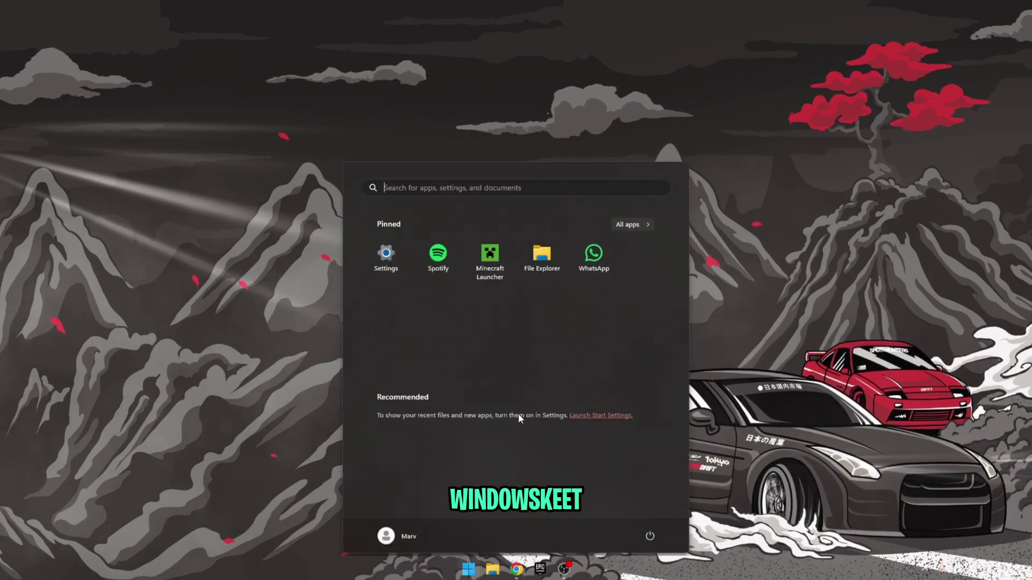
click(388, 249)
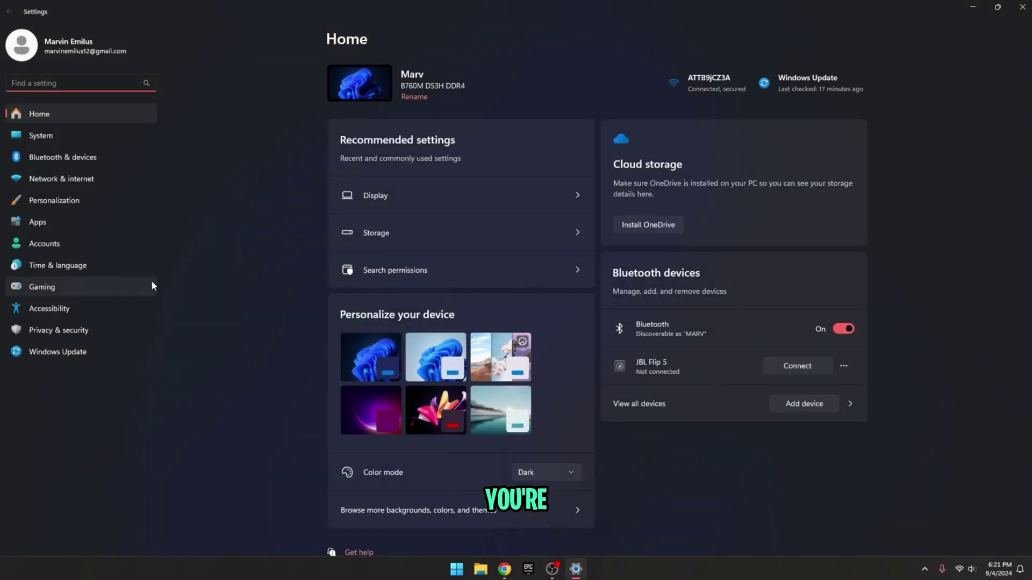
click(45, 287)
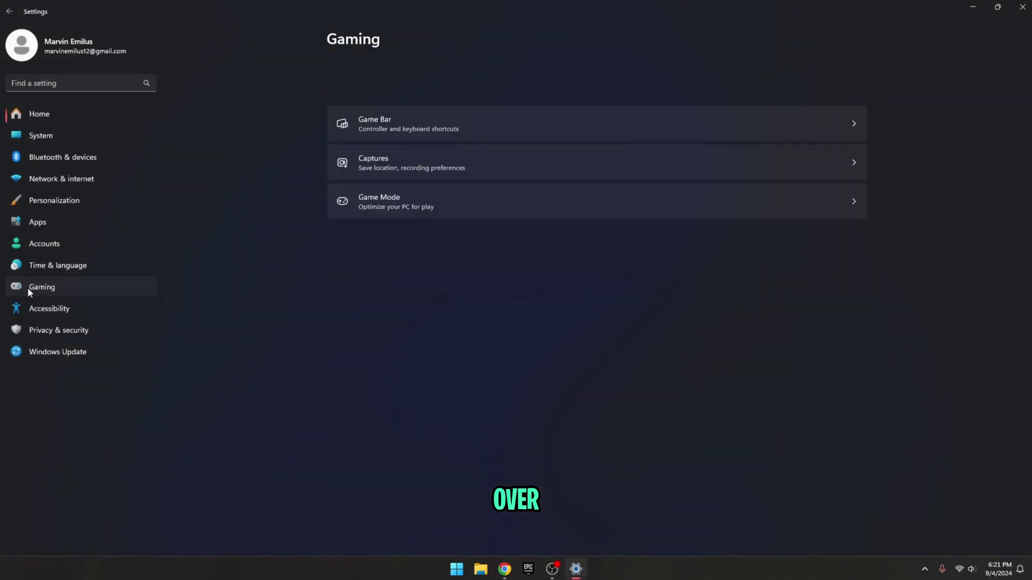
click(408, 93)
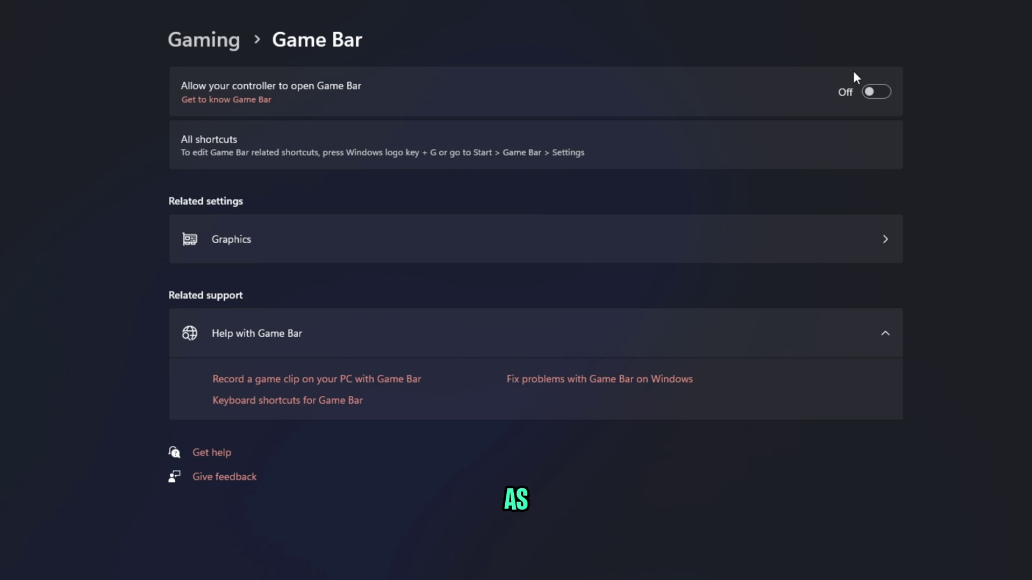
- Check Game Mode, then reach Graphics > Change default graphics settings
key(alt+Left)
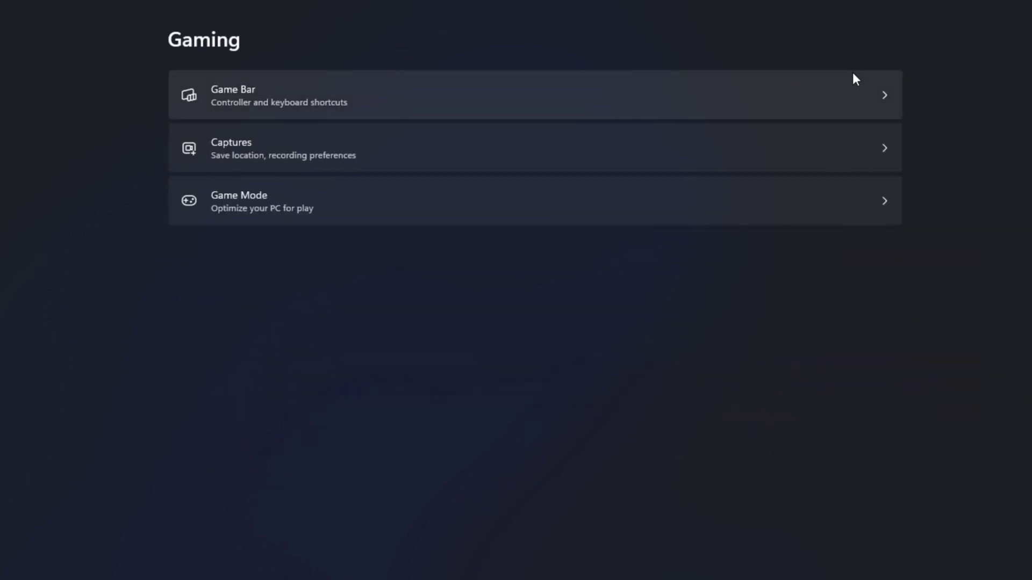
click(237, 196)
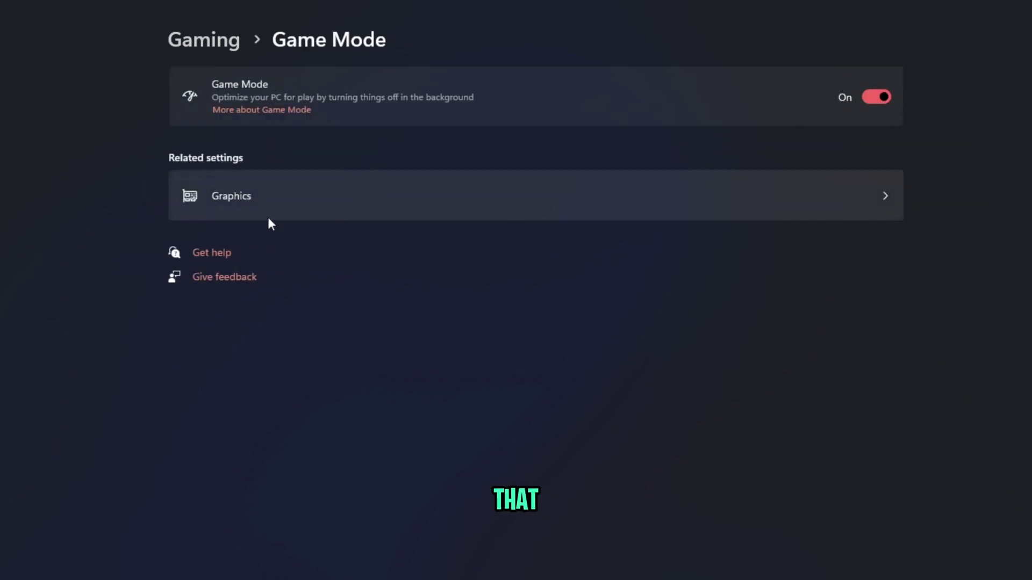
click(260, 201)
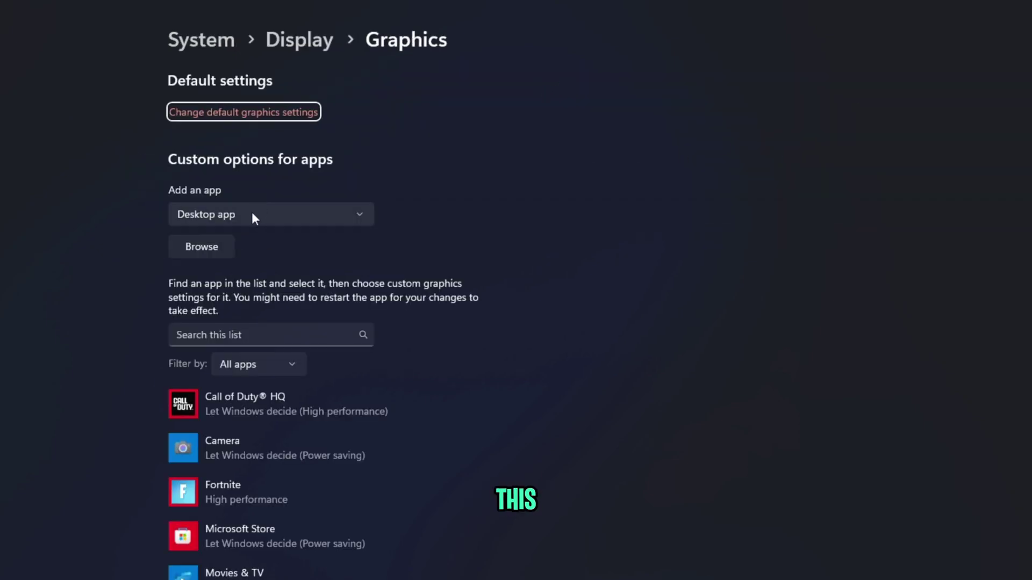
click(247, 113)
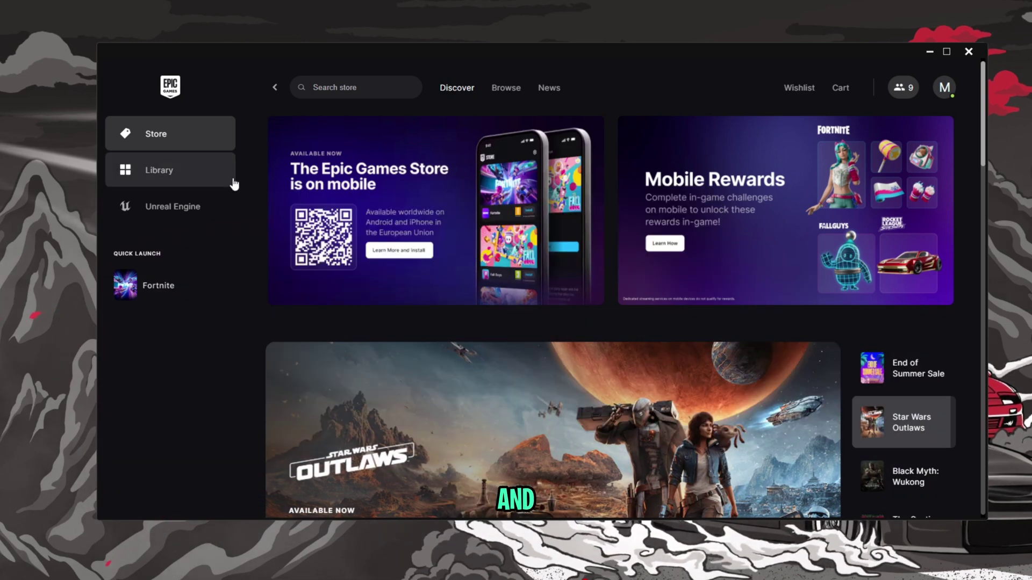
- Run Verify Files on Fortnite from its Manage options in the Library
click(167, 172)
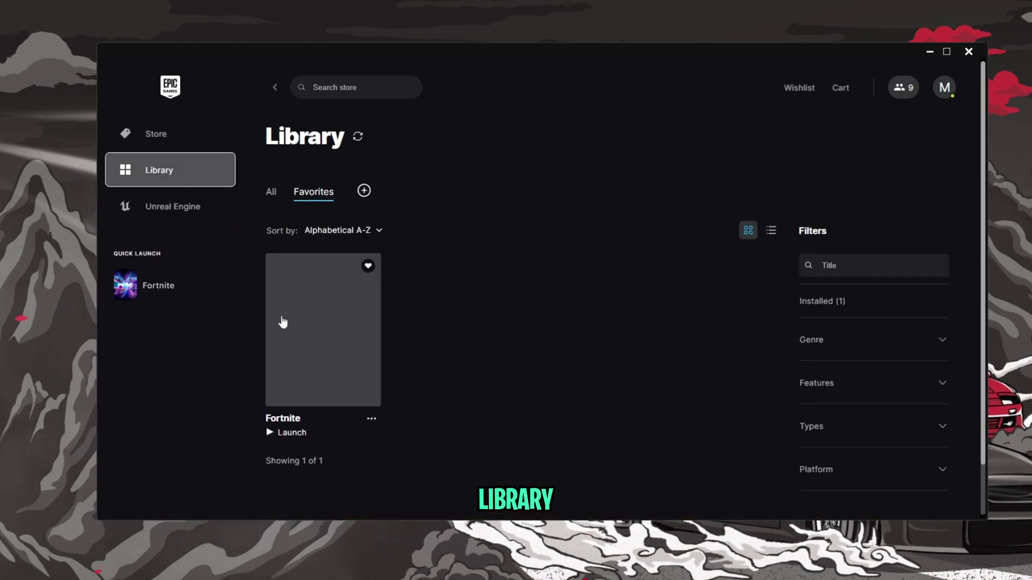
click(371, 418)
click(392, 305)
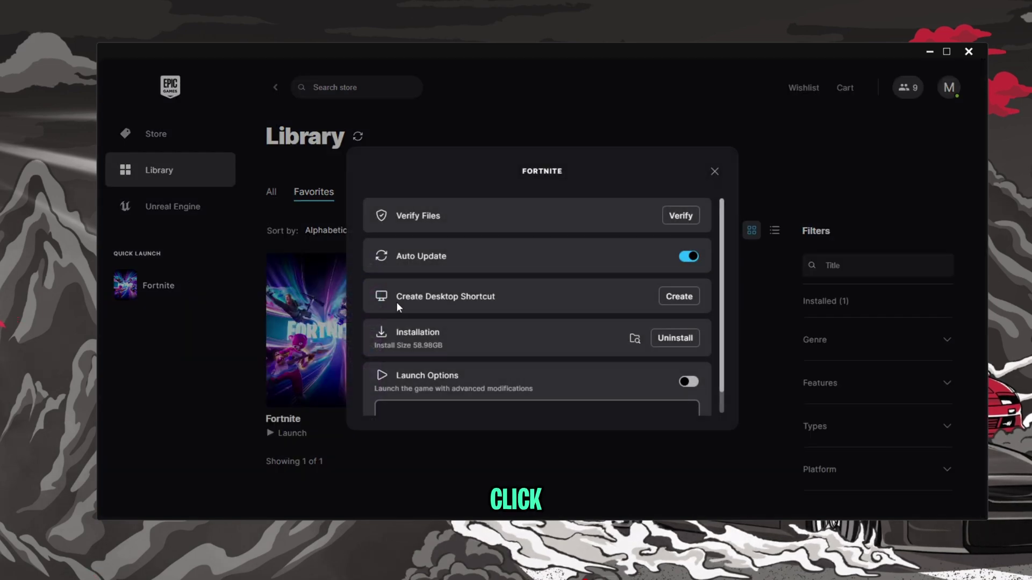
click(682, 216)
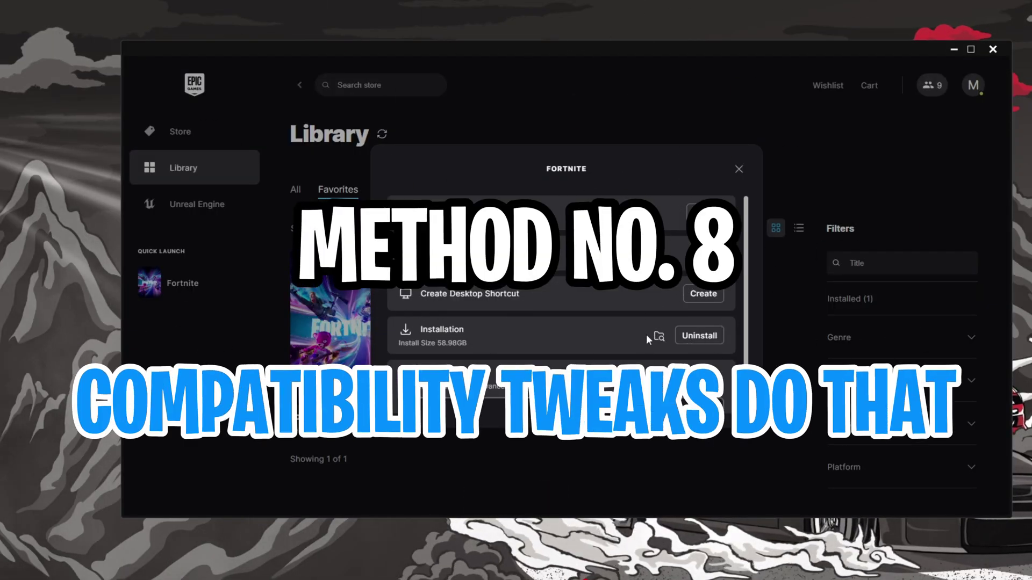
- Navigate Fortnite's install folder to FortniteGame\Binaries\Win64
click(657, 336)
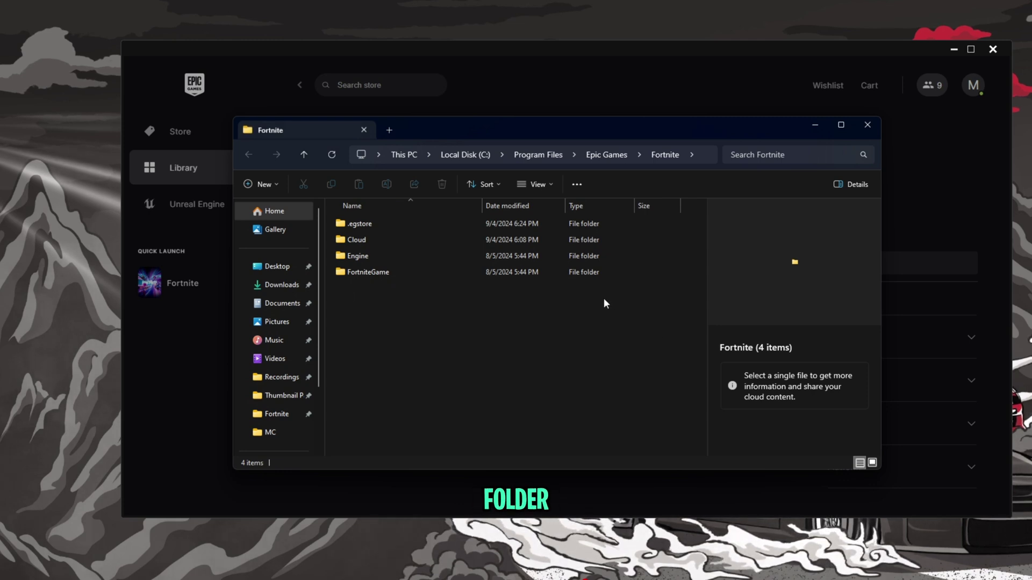
double_click(384, 270)
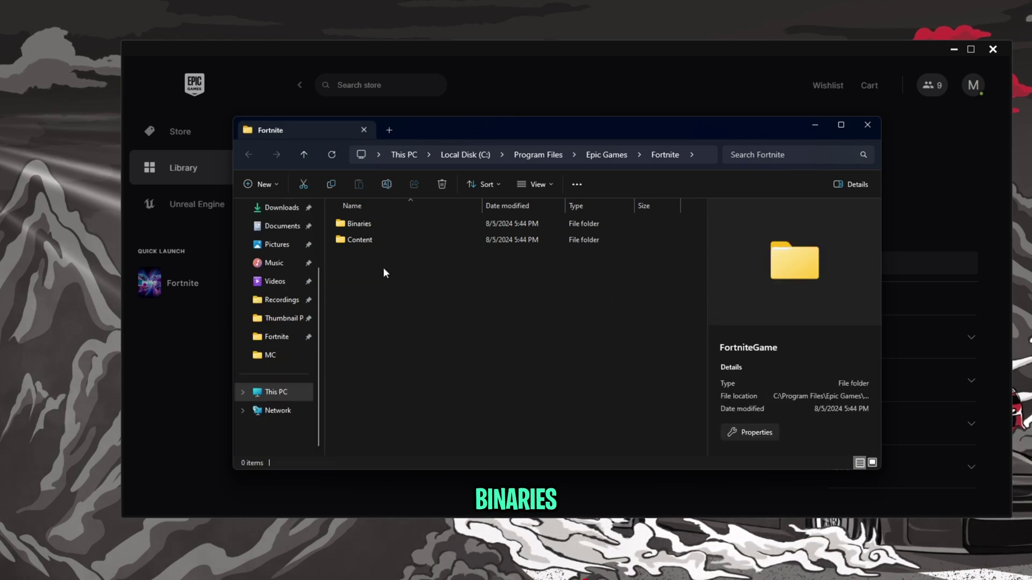
double_click(398, 226)
double_click(395, 225)
scroll(403, 285, down, 15)
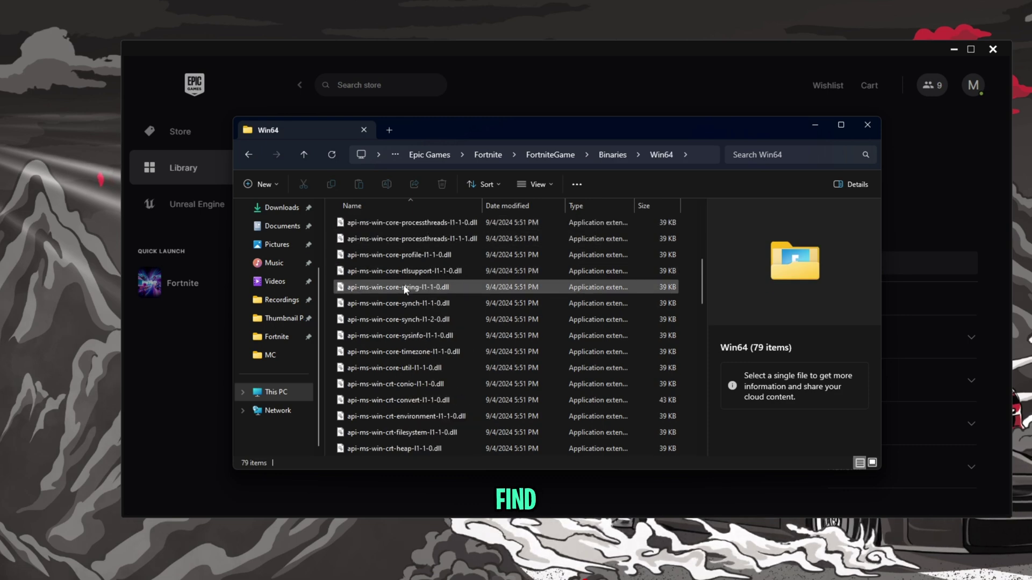
scroll(407, 286, down, 2)
- Disable fullscreen optimizations in FortniteClient-Win64-Shipping's Compatibility properties and apply
click(426, 237)
right_click(426, 240)
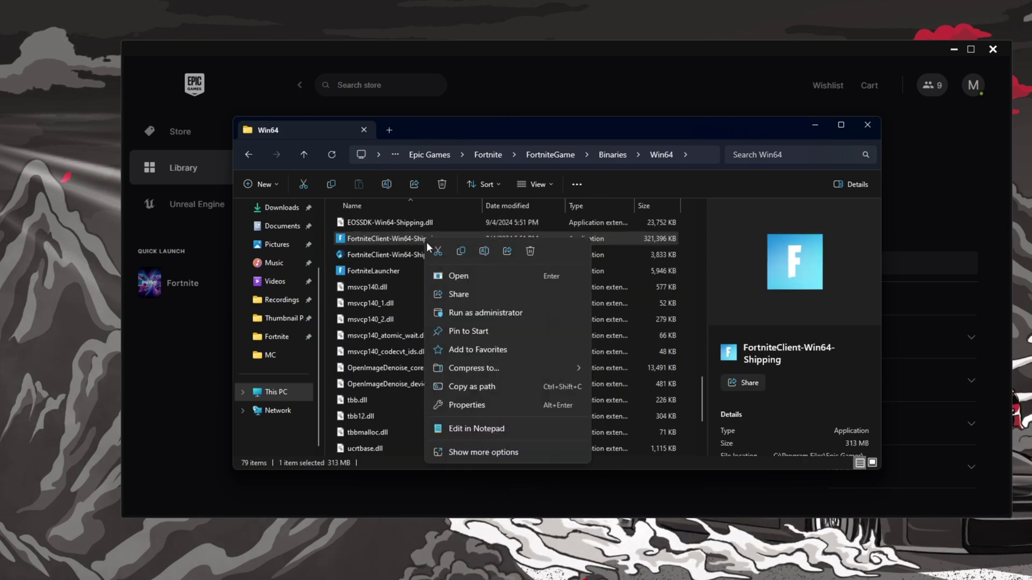
click(462, 399)
click(538, 277)
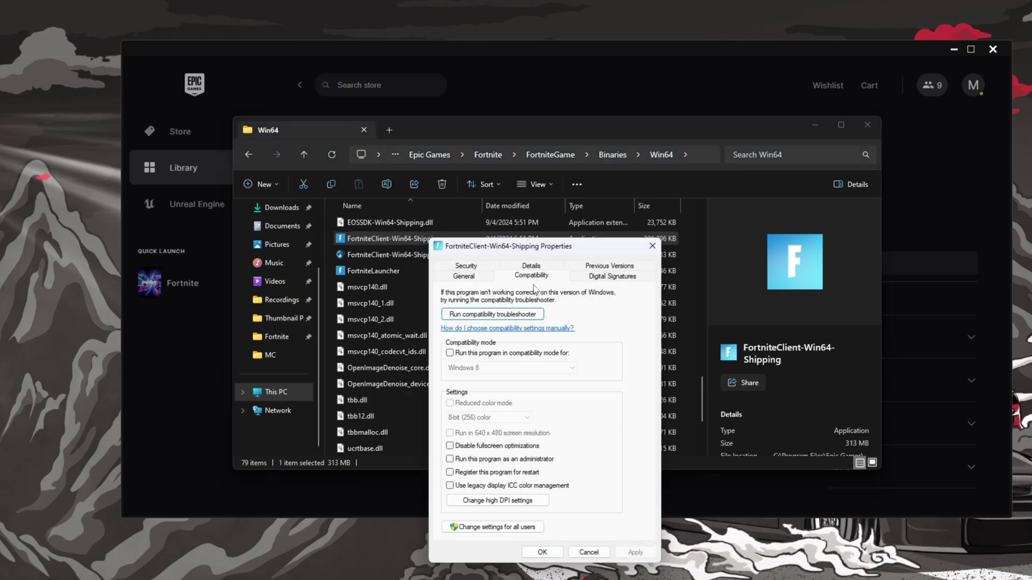
click(450, 446)
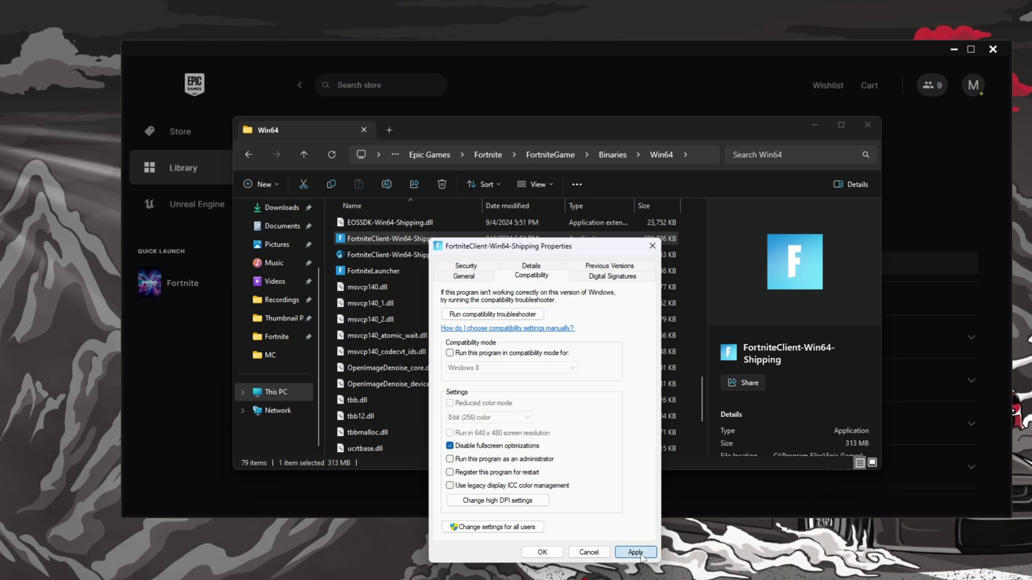
click(555, 551)
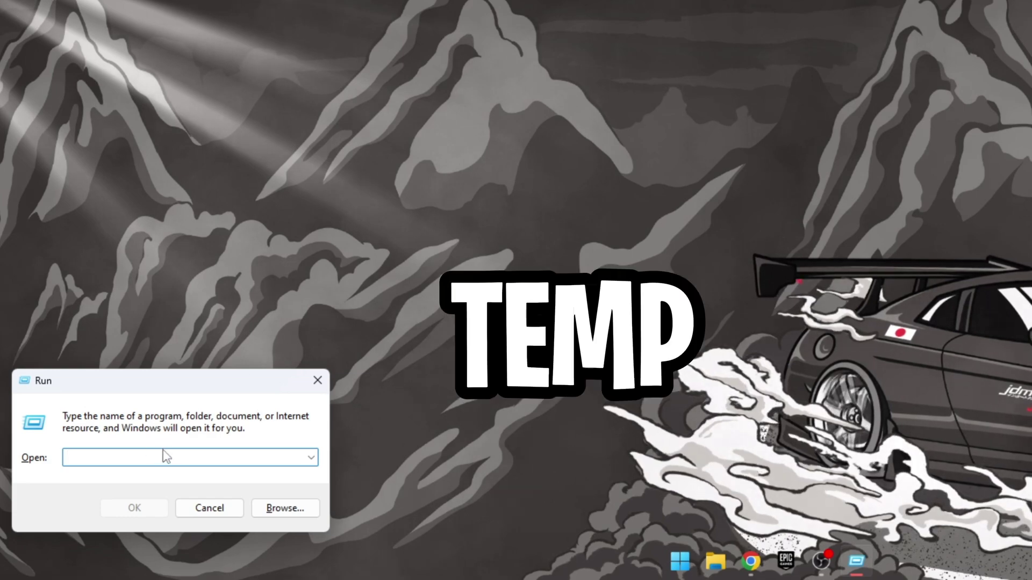
- Run 'temp' and delete all four files in the Windows Temp folder
text(temp)
click(135, 506)
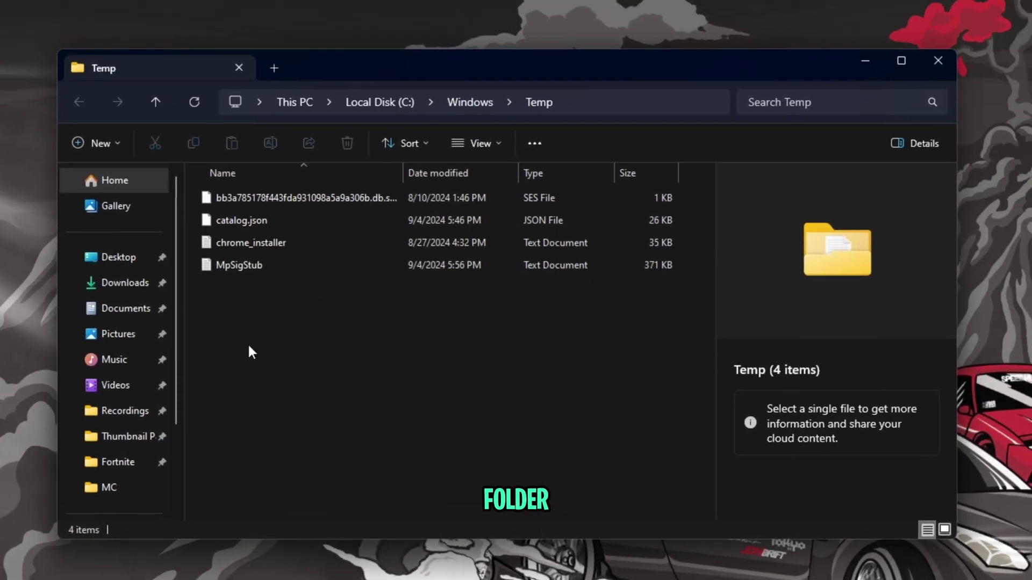
drag(286, 299, 312, 215)
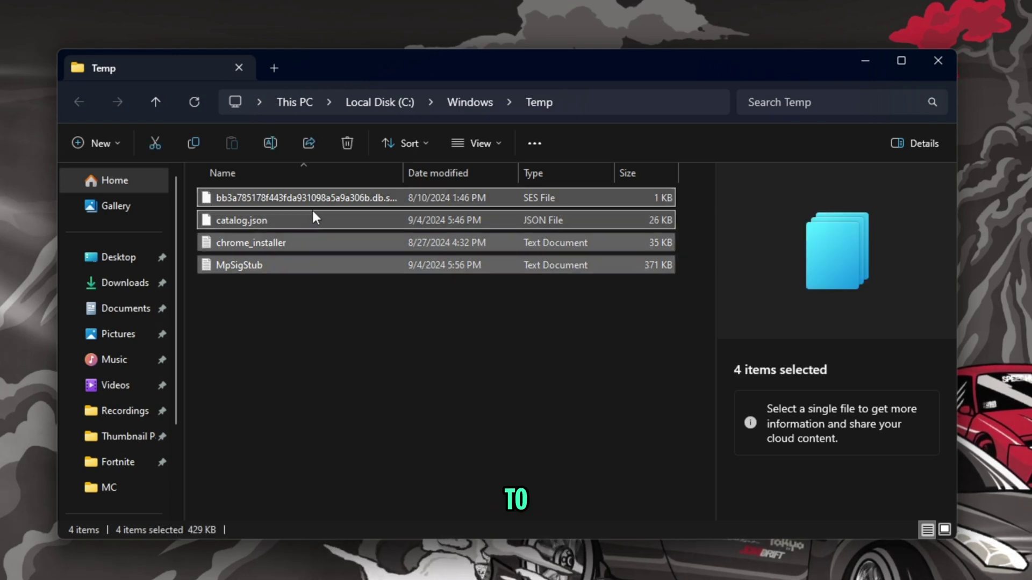
click(347, 142)
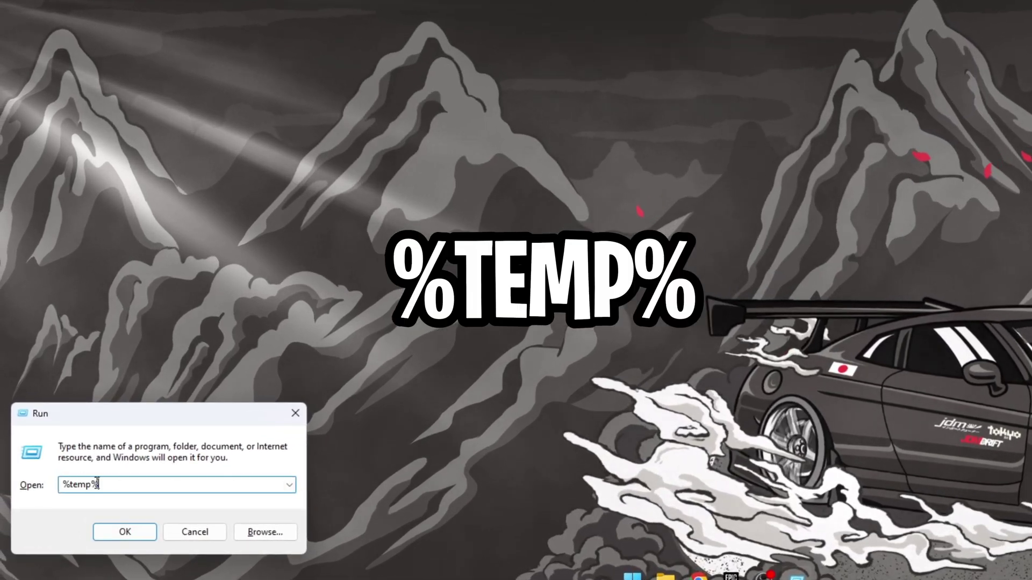
- Delete everything in %temp%, skipping all access-denied folders and in-use files
click(123, 529)
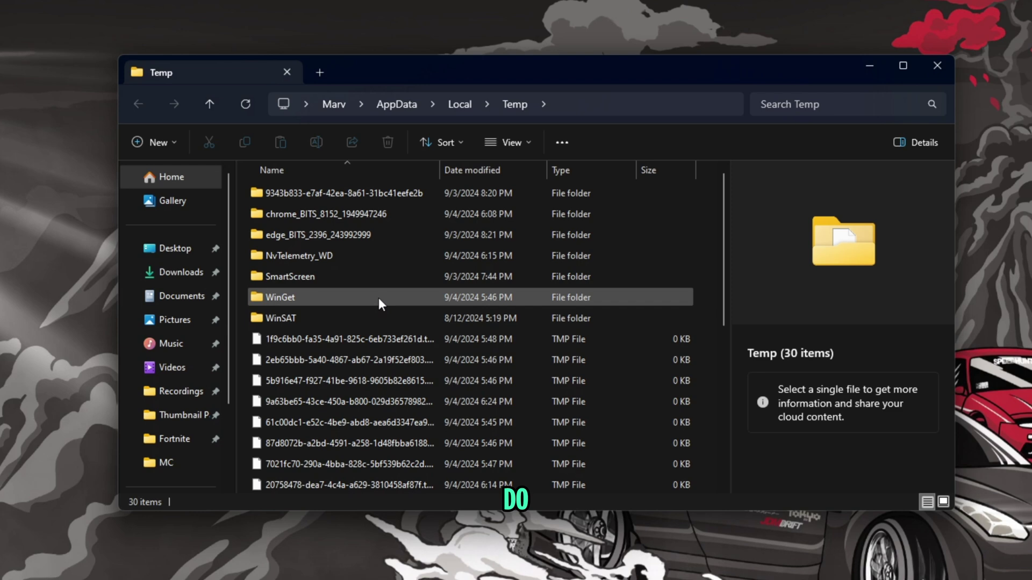
key(ctrl+a)
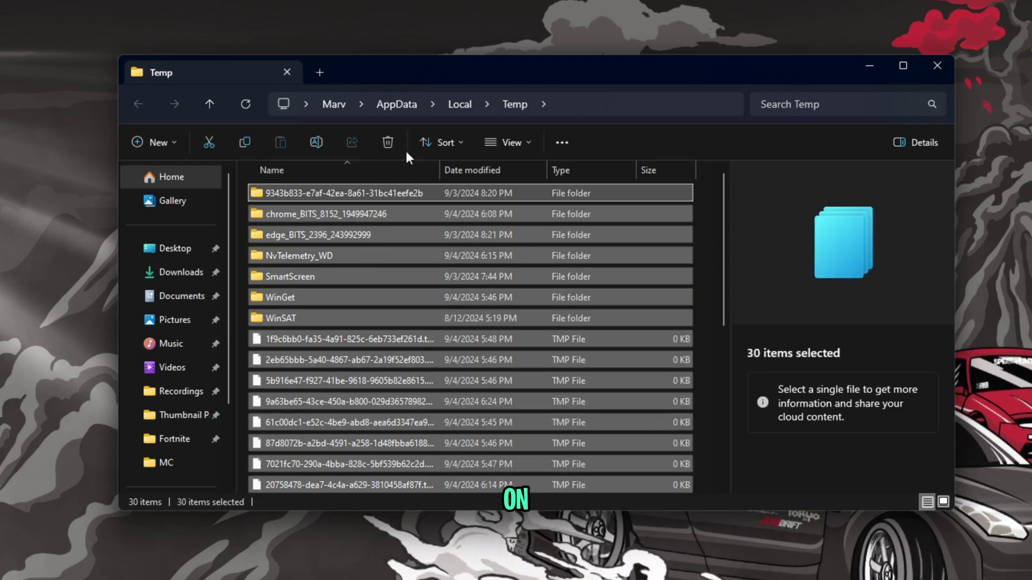
click(387, 142)
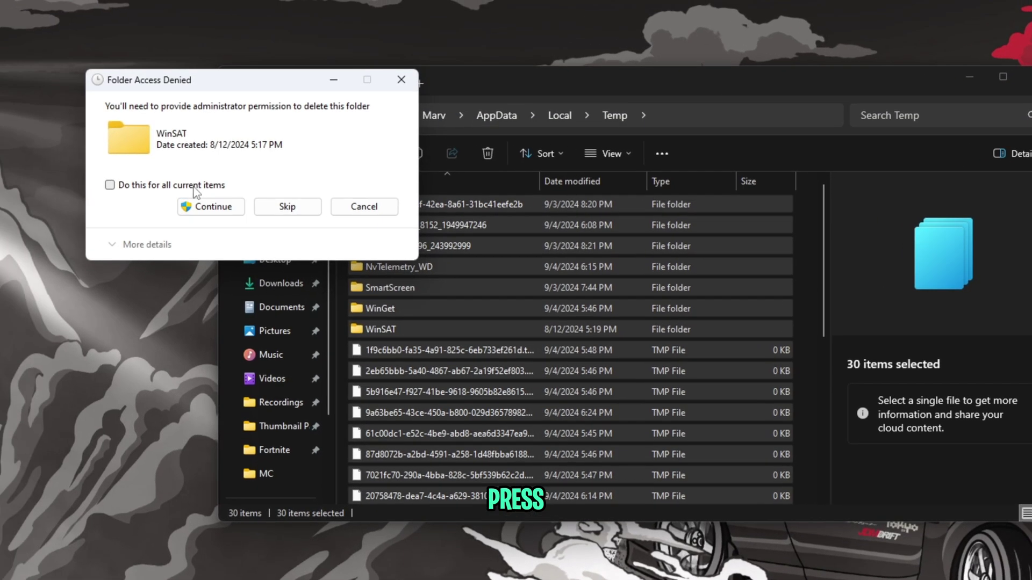
click(196, 186)
click(287, 207)
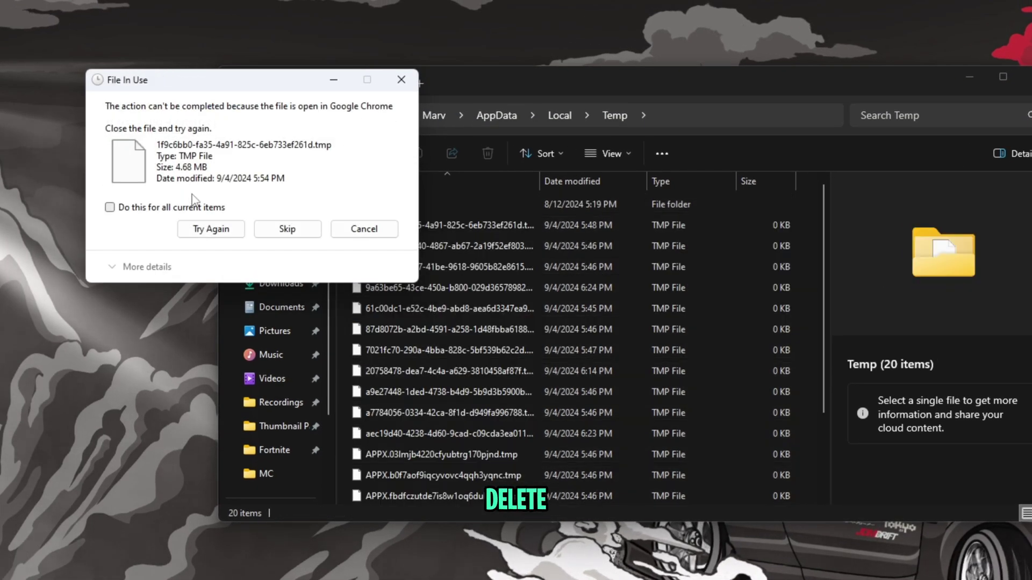
click(110, 207)
click(264, 232)
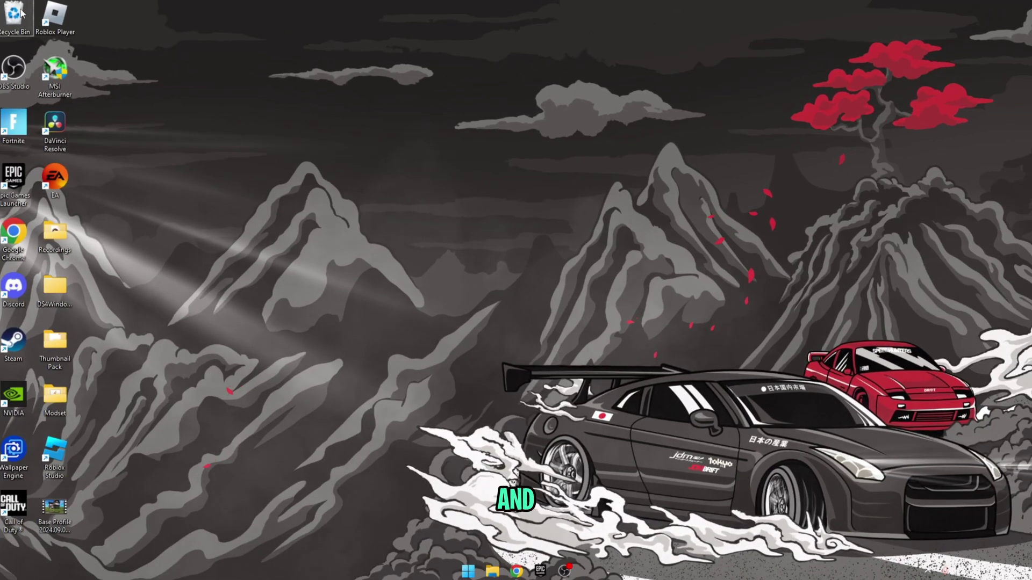
- Bring up the Recycle Bin's context menu on the desktop to empty it
right_click(25, 13)
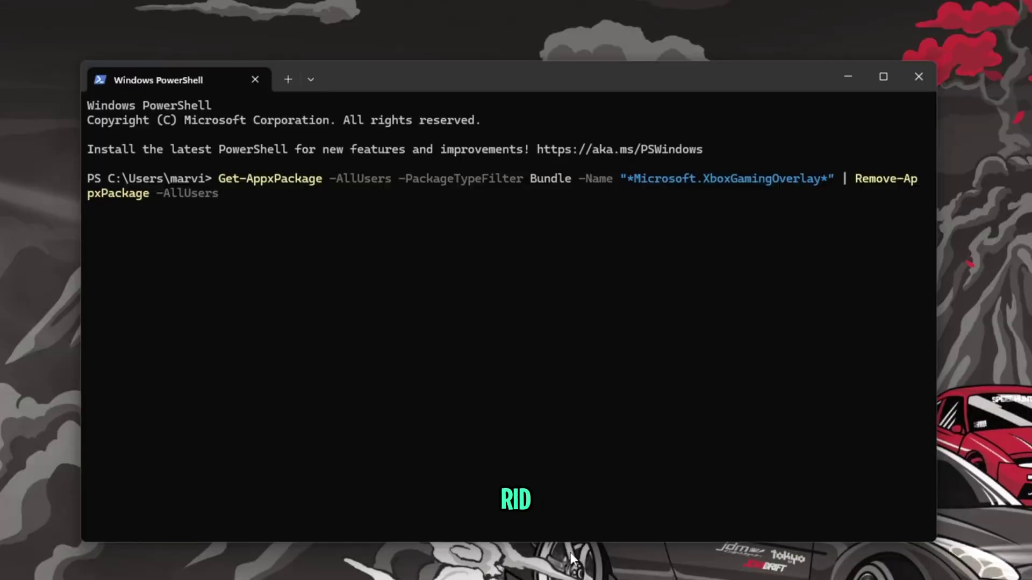
- Launch Windows PowerShell as administrator from Start search to remove the Xbox Gaming Overlay
key(super)
text(p)
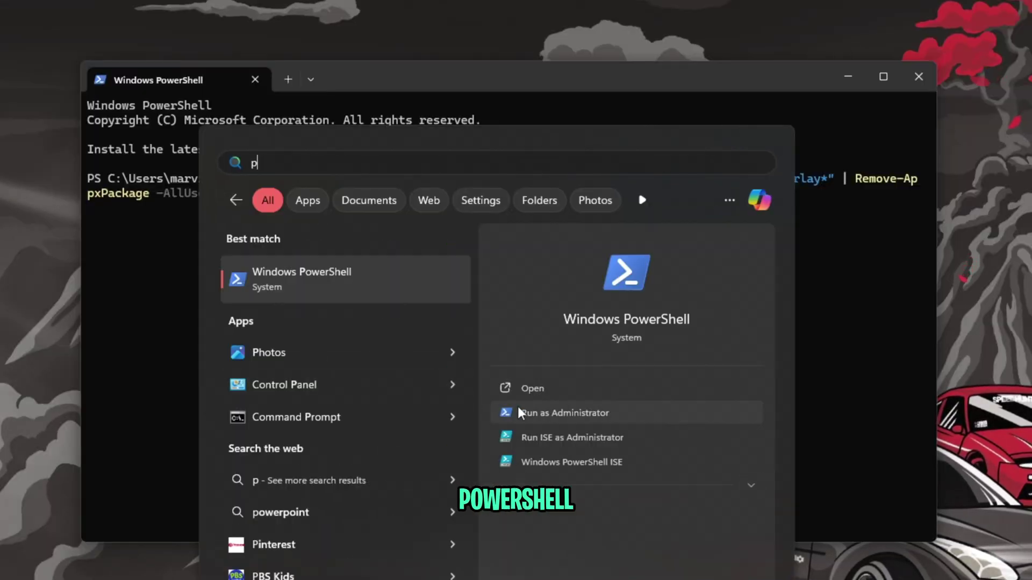
click(760, 414)
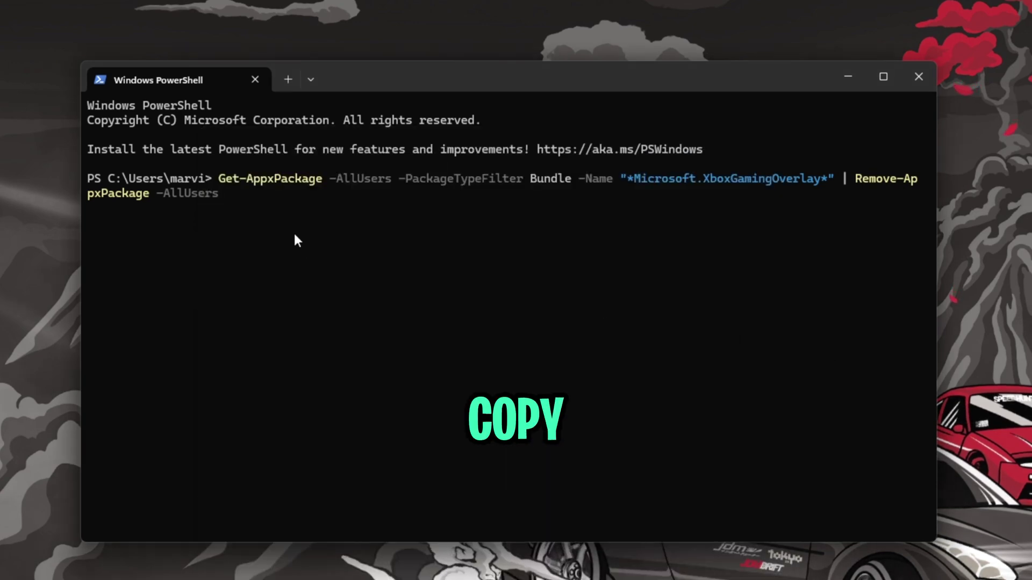